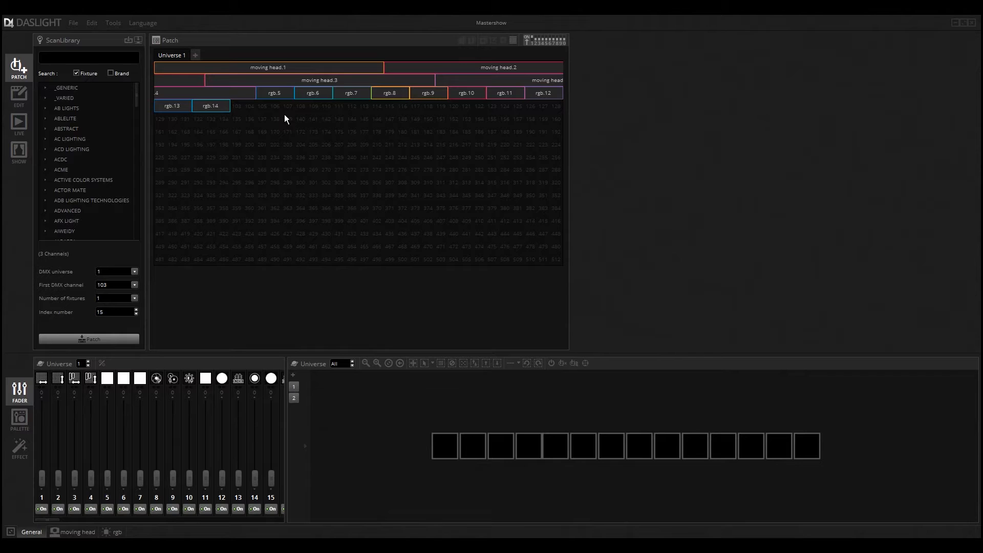
Leave fixture patching and open the EDIT scene editor to show the scene groups
{"action": "left_click", "coordinate": [17, 94]}
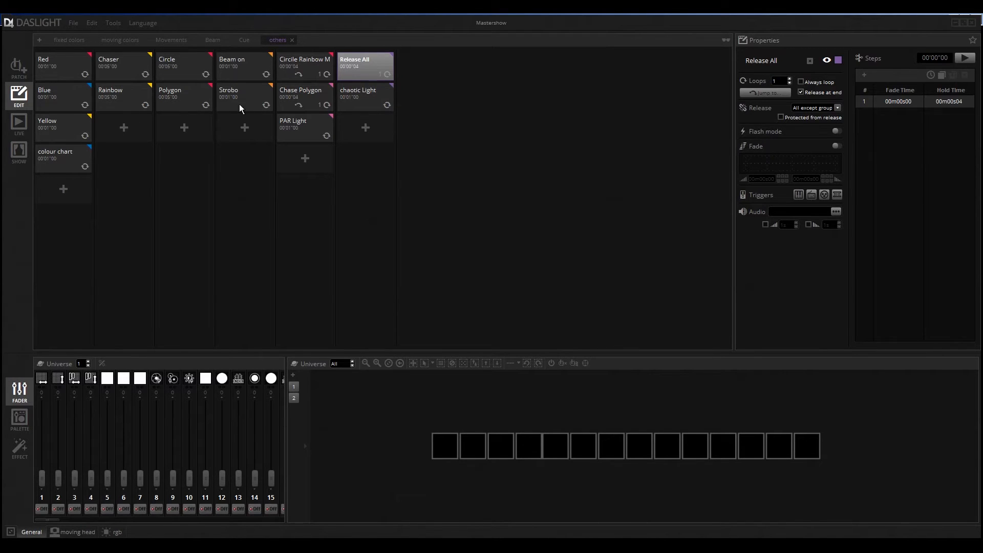
Cycle the fixtures through the Red, Blue, Yellow and colour chart fixed-colour scenes
{"action": "left_click", "coordinate": [65, 62]}
{"action": "left_click", "coordinate": [63, 102]}
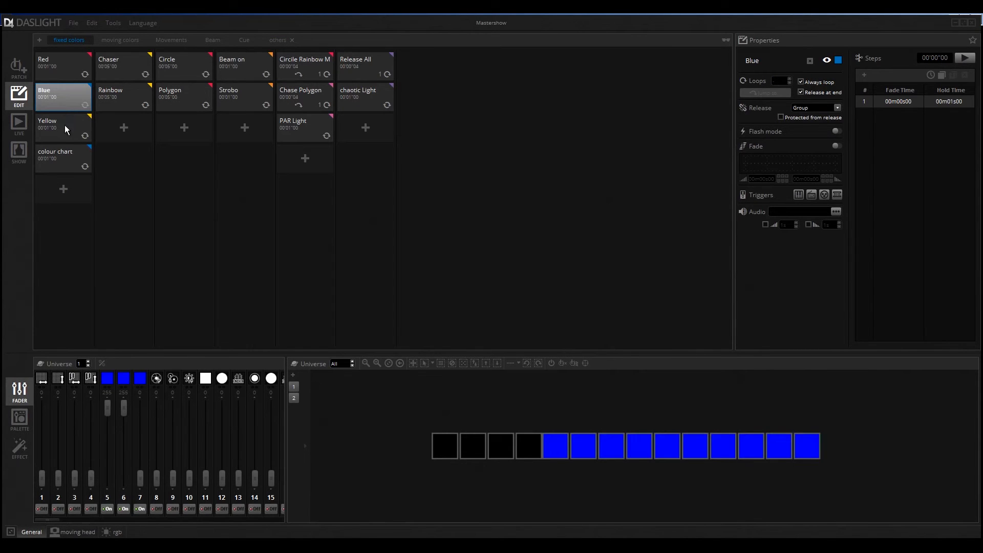
{"action": "left_click", "coordinate": [65, 126]}
{"action": "left_click", "coordinate": [66, 97]}
{"action": "left_click", "coordinate": [66, 57]}
{"action": "left_click", "coordinate": [65, 97]}
{"action": "left_click", "coordinate": [56, 131]}
{"action": "left_click", "coordinate": [66, 154]}
{"action": "left_click", "coordinate": [65, 127]}
{"action": "left_click", "coordinate": [66, 97]}
{"action": "left_click", "coordinate": [64, 59]}
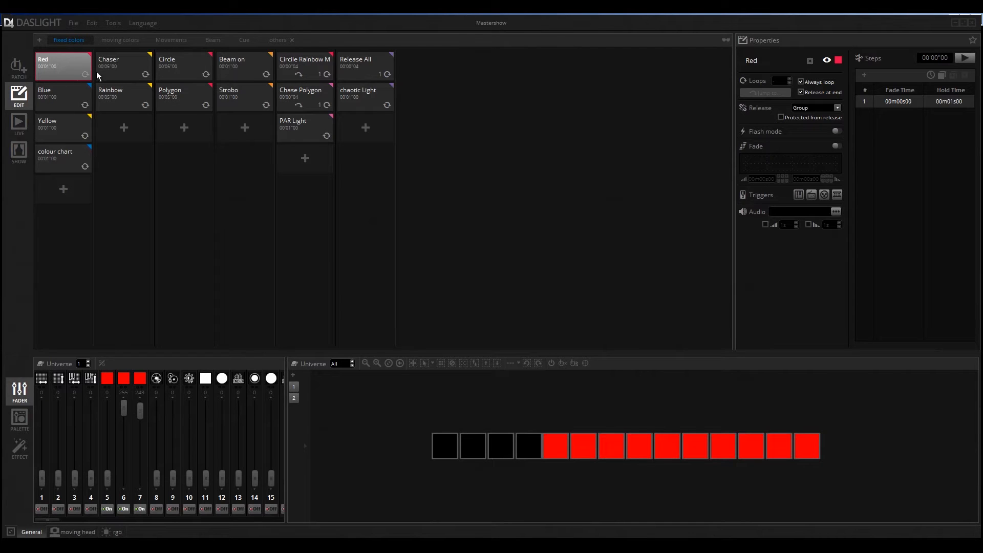
Preview the Chaser and Rainbow colour scenes and the Polygon and Circle movement scenes
{"action": "left_click", "coordinate": [123, 62]}
{"action": "left_click", "coordinate": [125, 90]}
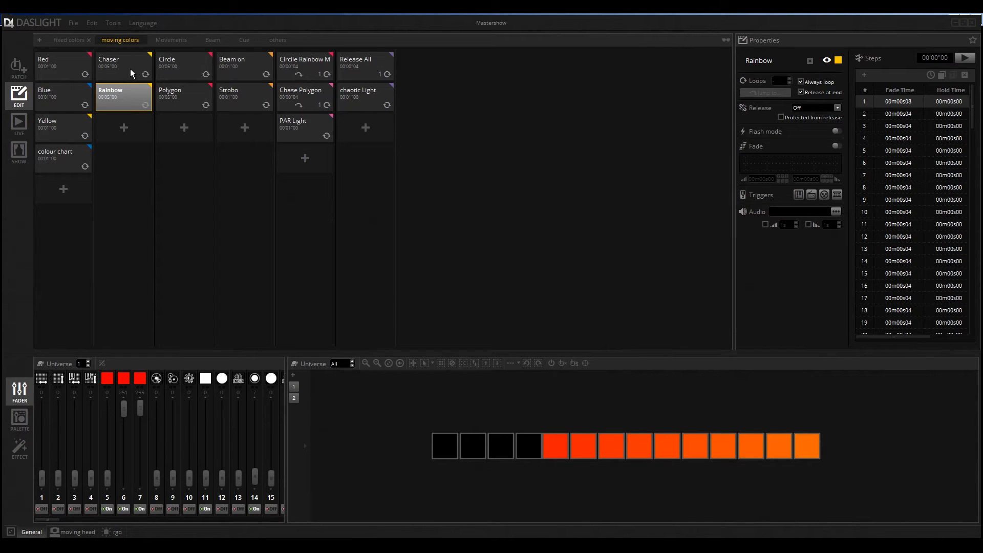
{"action": "left_click", "coordinate": [177, 92]}
{"action": "left_click", "coordinate": [180, 71]}
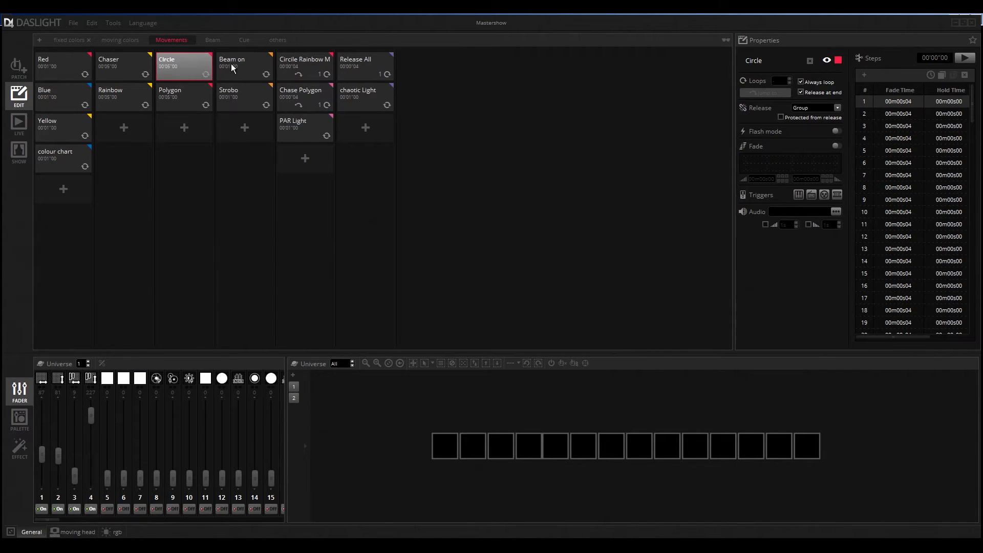
Step through Red and Blue again, ending on the Yellow scene
{"action": "left_click", "coordinate": [69, 63]}
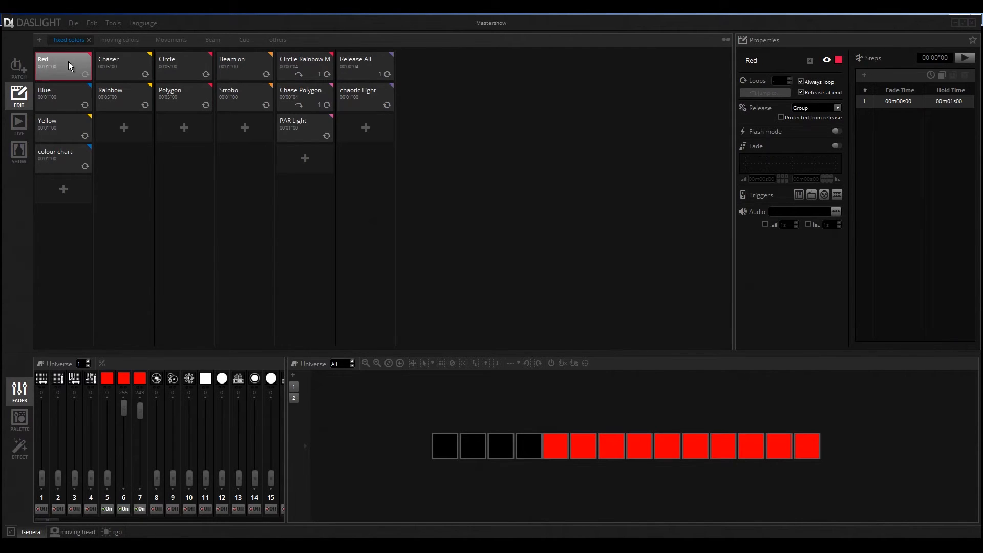
{"action": "left_click", "coordinate": [61, 96]}
{"action": "left_click", "coordinate": [62, 122]}
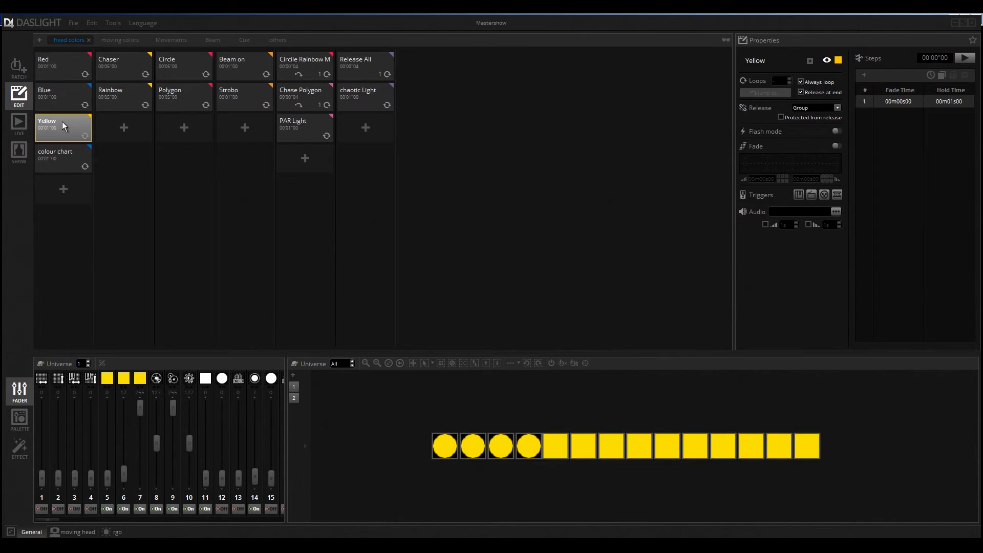
Select the Chaser scene in the moving colours column to run its red-orange chase
{"action": "left_click", "coordinate": [124, 64]}
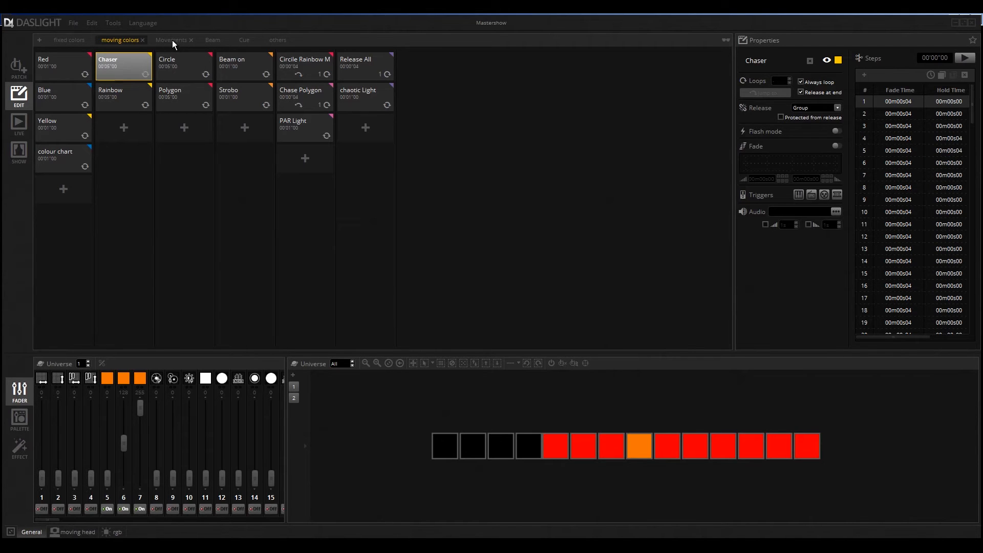
Preview Circle, Beam on and Strobo, then show the Circle Rainbow cue's 4-second step
{"action": "left_click", "coordinate": [176, 59]}
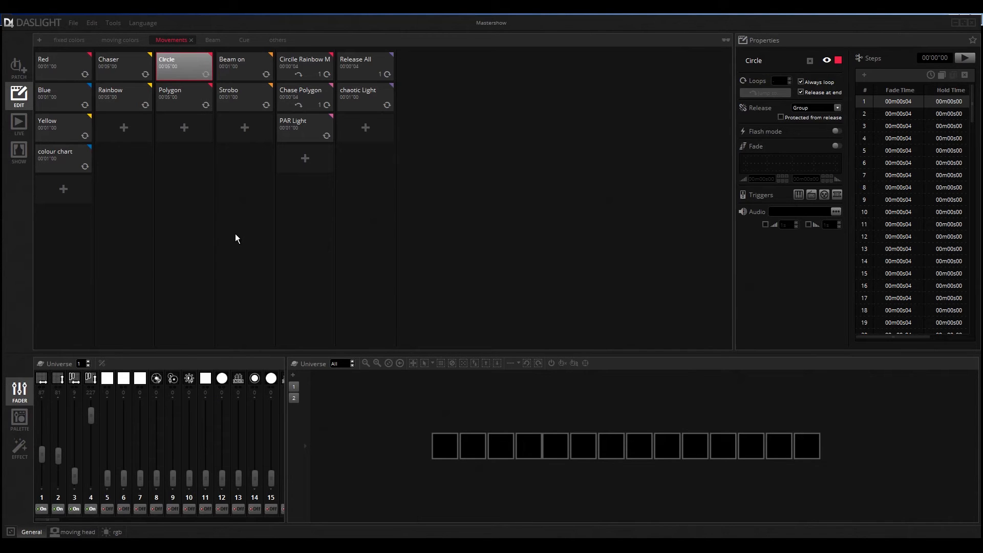
{"action": "left_click", "coordinate": [253, 69]}
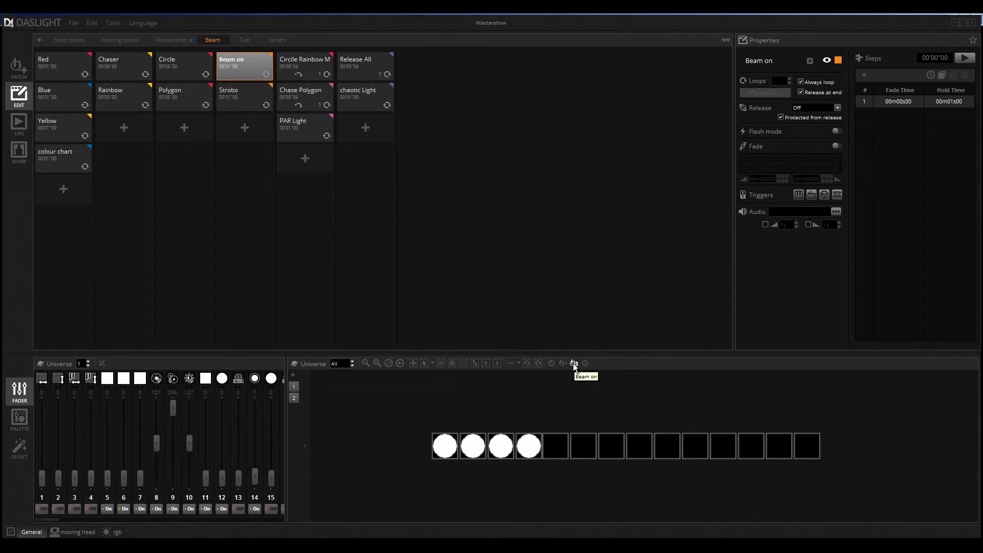
{"action": "left_click", "coordinate": [244, 101]}
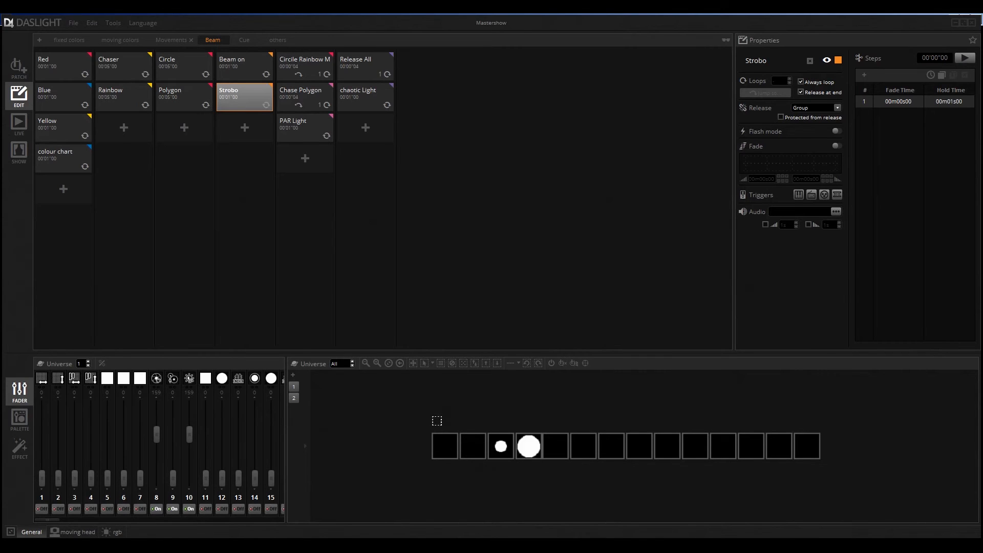
{"action": "left_click", "coordinate": [310, 66]}
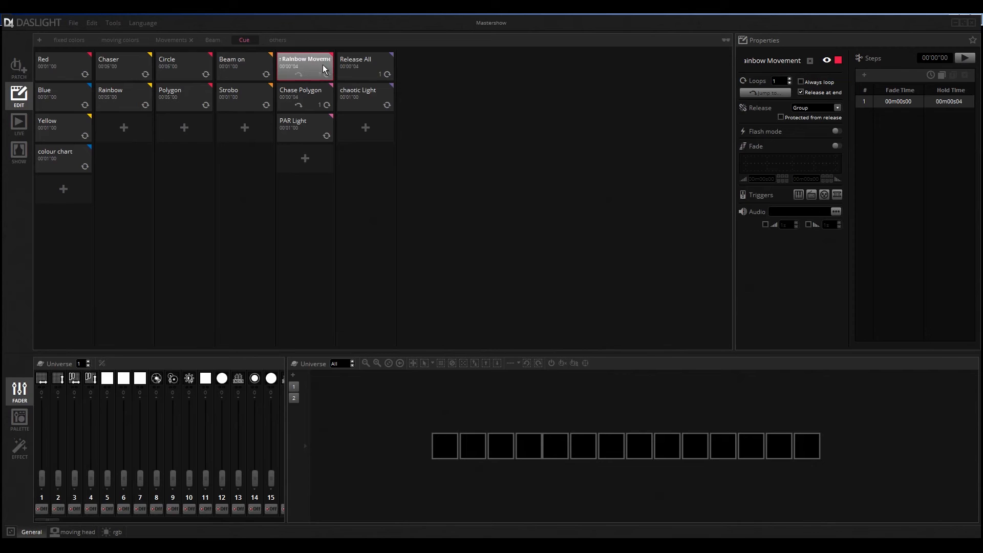
{"action": "left_click", "coordinate": [768, 94]}
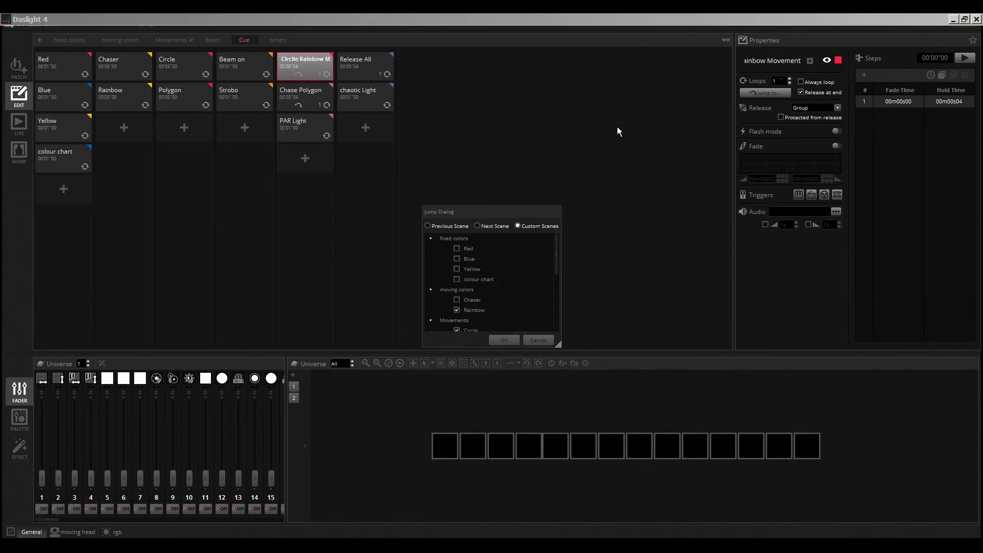
{"action": "mouse_move", "coordinate": [557, 247]}
{"action": "left_mouse_down"}
{"action": "mouse_move", "coordinate": [554, 275]}
{"action": "mouse_move", "coordinate": [553, 266]}
{"action": "left_mouse_up"}
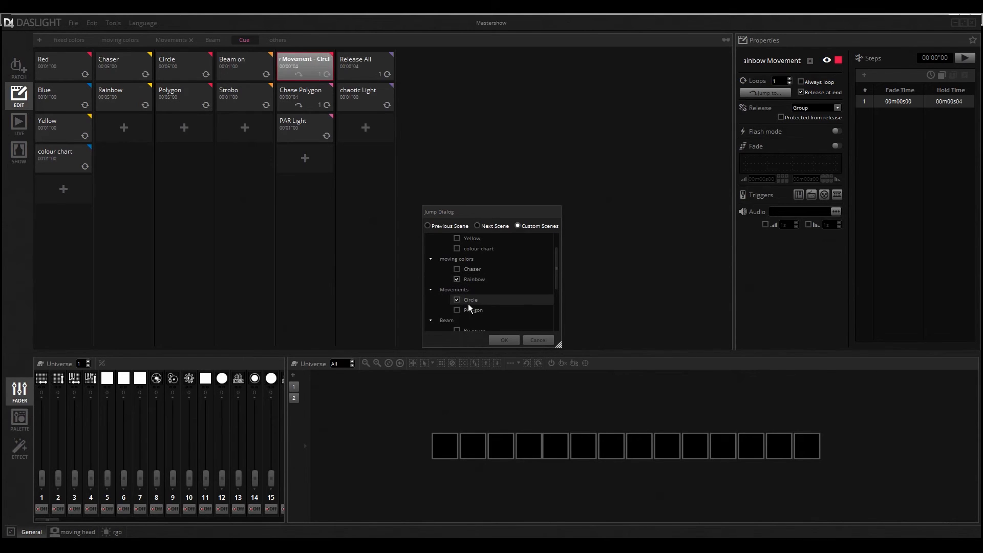
{"action": "mouse_move", "coordinate": [556, 267]}
{"action": "left_mouse_down"}
{"action": "mouse_move", "coordinate": [554, 300]}
{"action": "mouse_move", "coordinate": [556, 261]}
{"action": "left_mouse_up"}
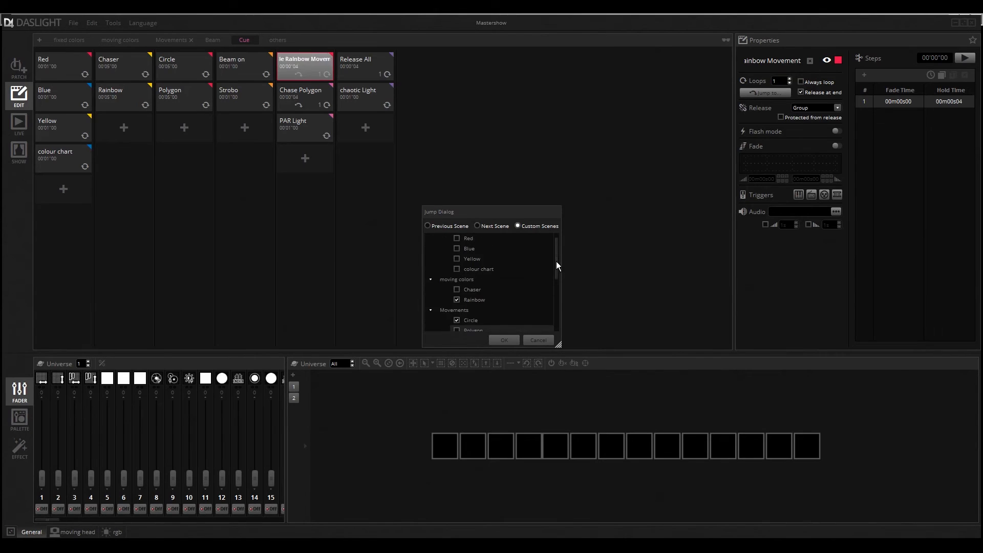
{"action": "left_click", "coordinate": [537, 341]}
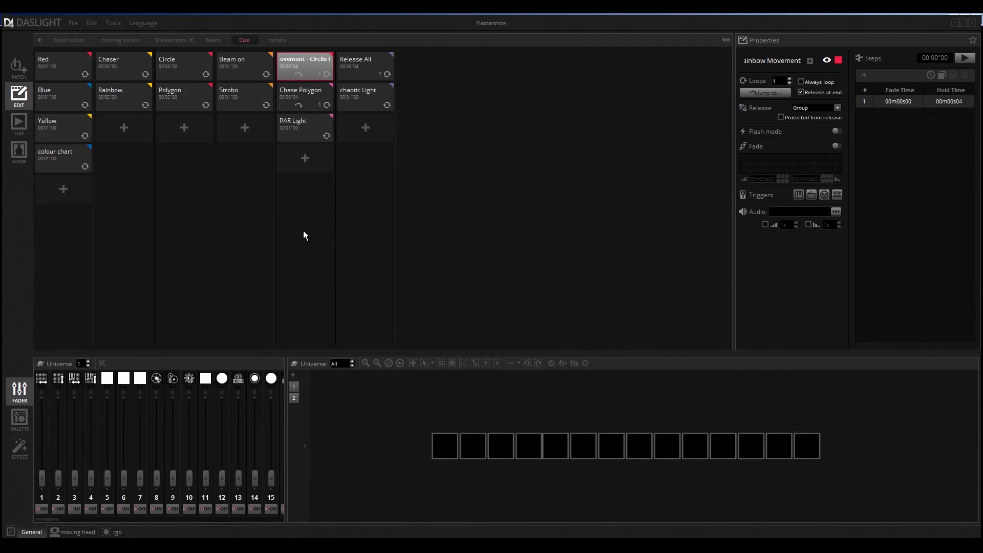
Inspect the Release All scene's settings
{"action": "left_click", "coordinate": [372, 66]}
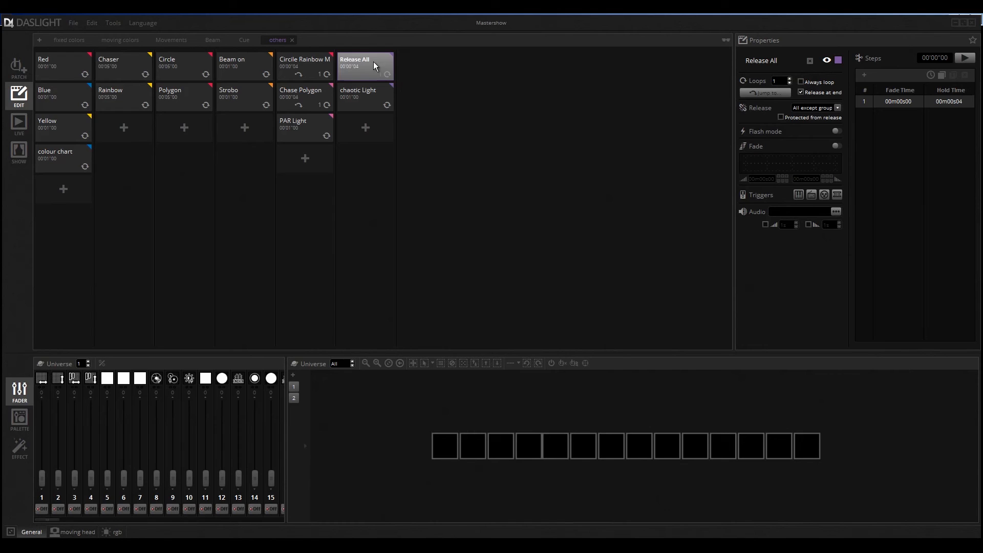
Switch the show into Live playback mode
{"action": "left_click", "coordinate": [19, 128]}
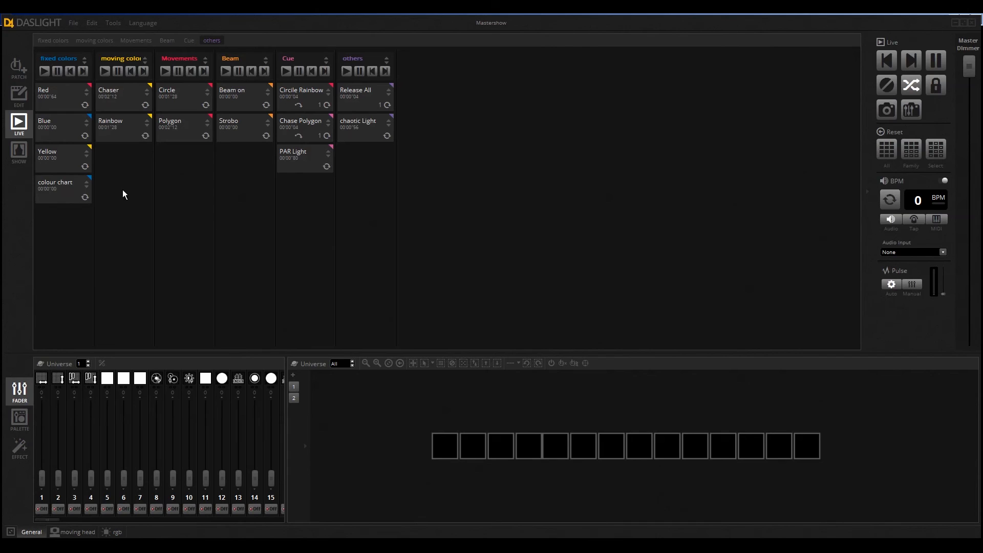
Launch the Circle Rainbow cue live, then play Red, Blue and Yellow in turn
{"action": "left_click", "coordinate": [303, 92]}
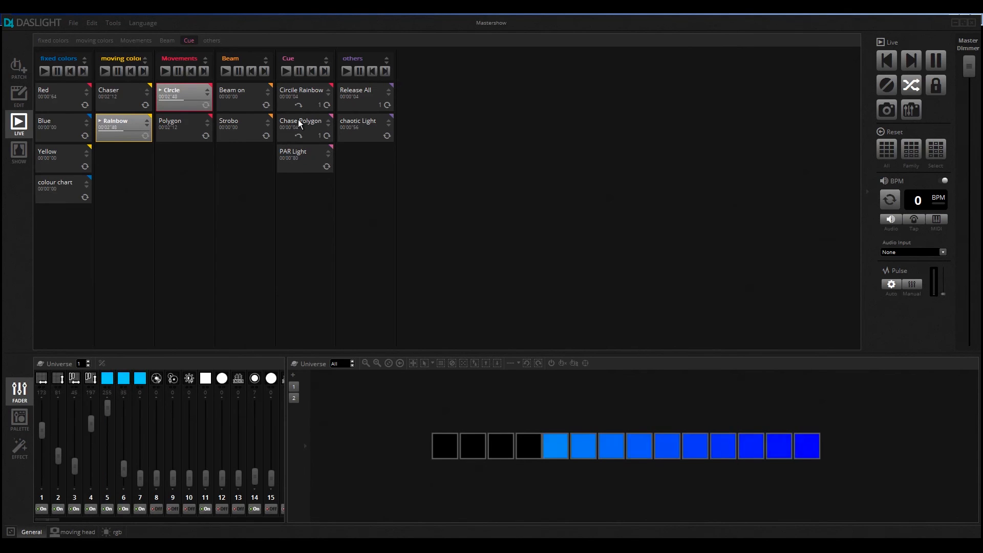
{"action": "left_click", "coordinate": [59, 92]}
{"action": "left_click", "coordinate": [68, 122]}
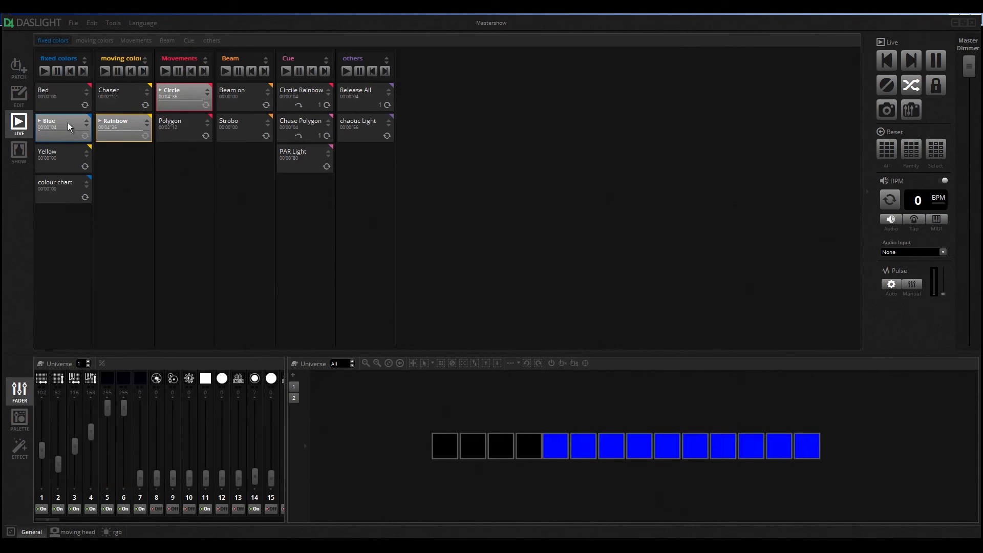
{"action": "left_click", "coordinate": [69, 153]}
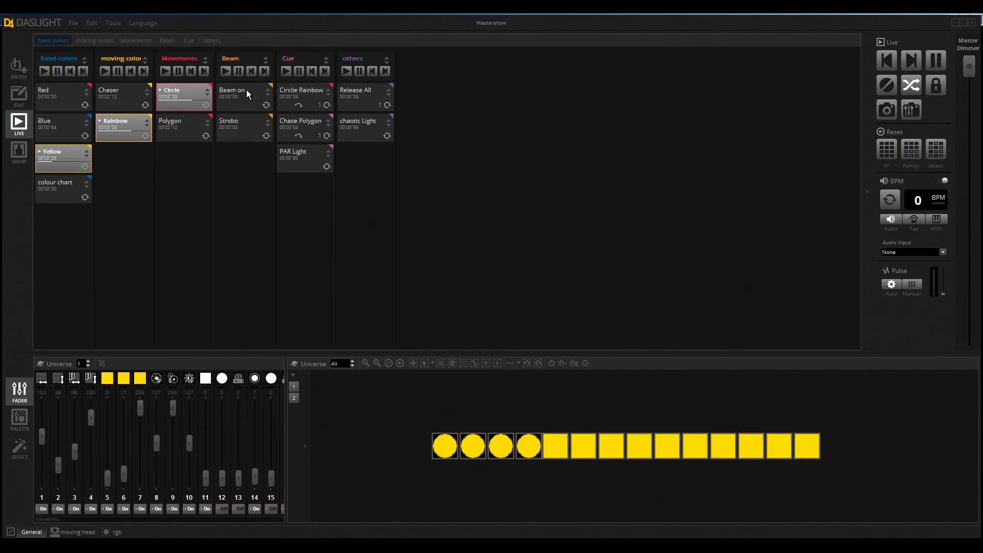
Add the Strobo effect, then Release All to black out every fixture
{"action": "left_click", "coordinate": [247, 122]}
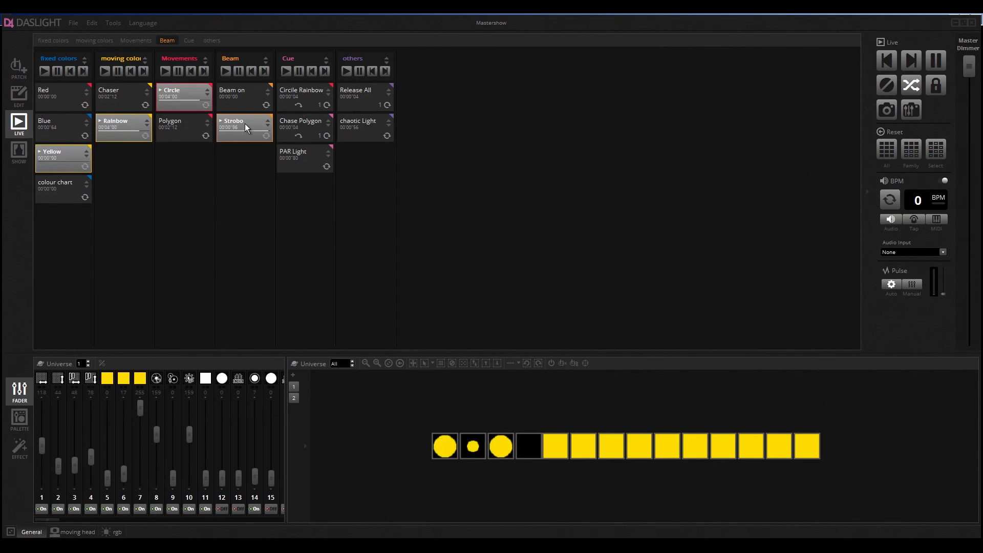
{"action": "left_click", "coordinate": [371, 92]}
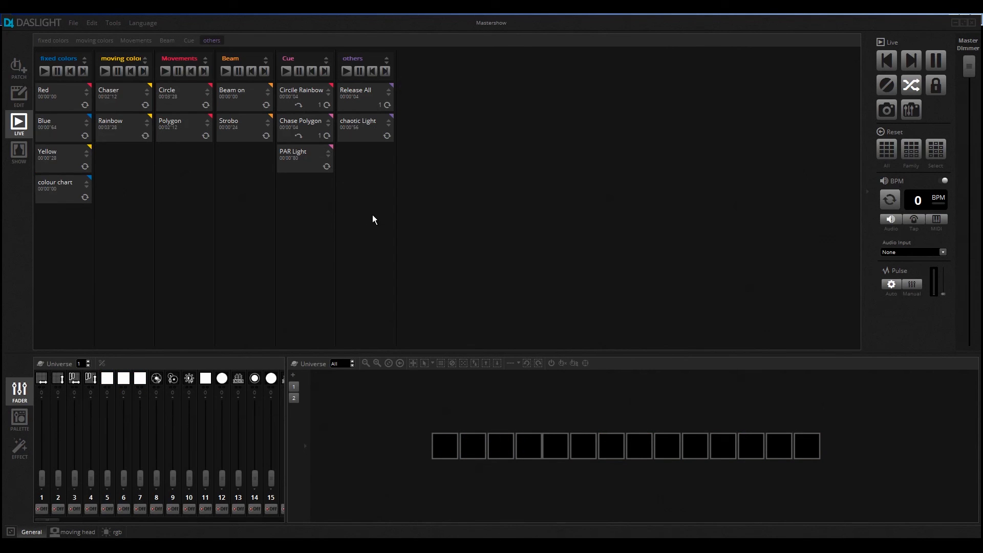